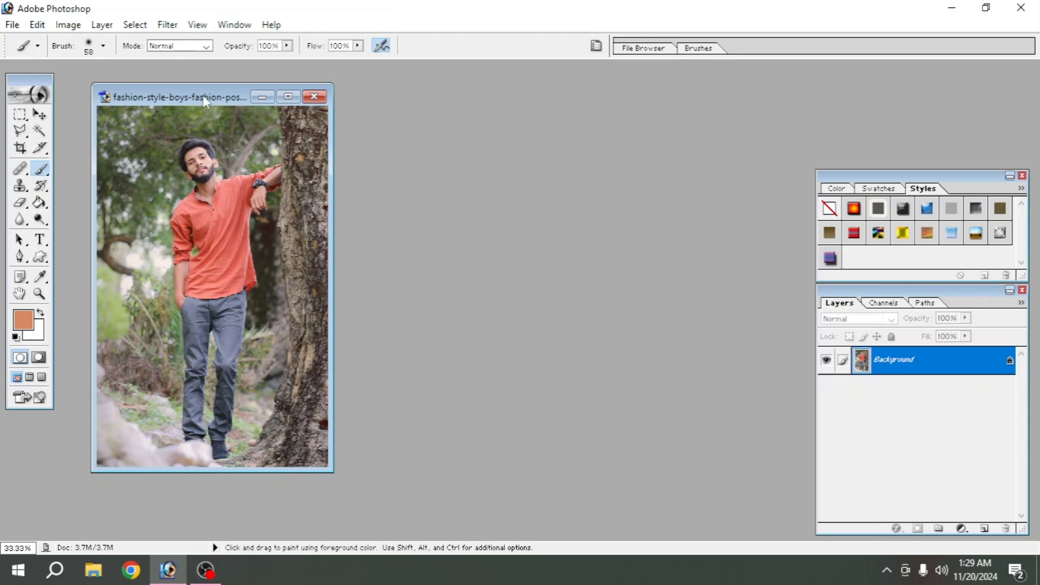
- Duplicate the Background layer of the portrait photo and maximize its document window
left_click_drag(205, 102, 269, 99)
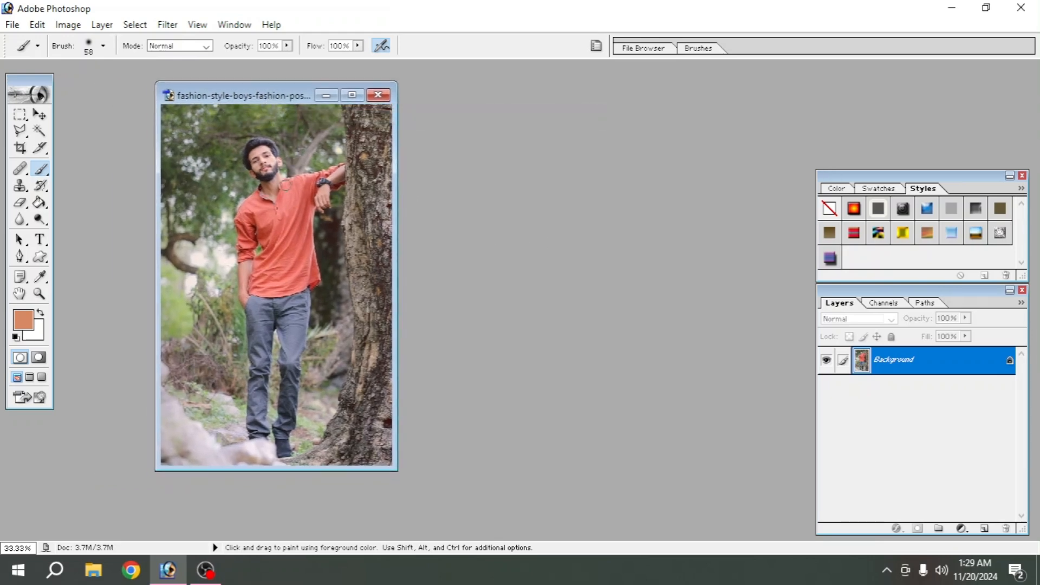
right_click(926, 368)
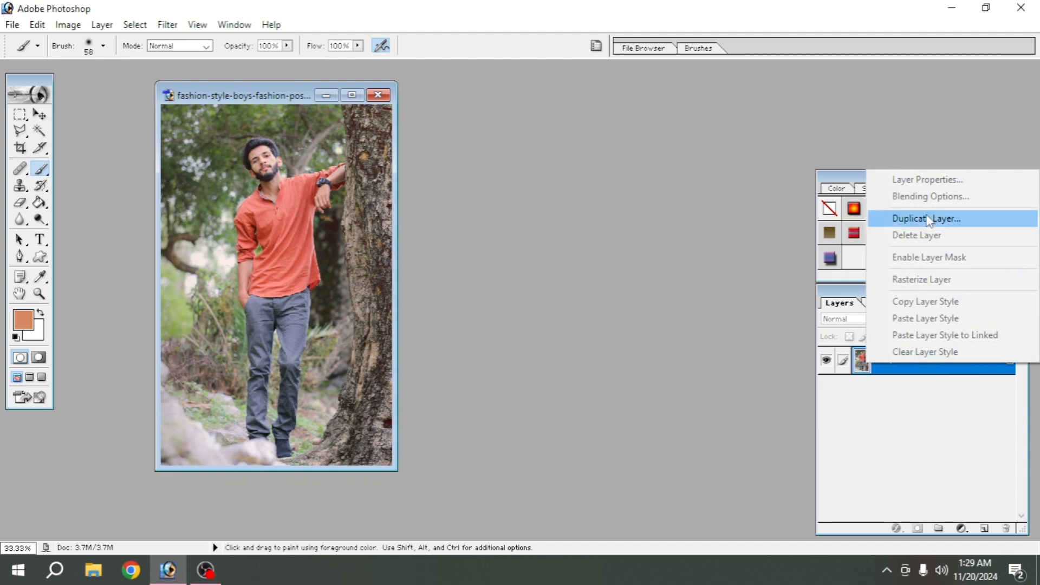
left_click(870, 217)
left_click(644, 247)
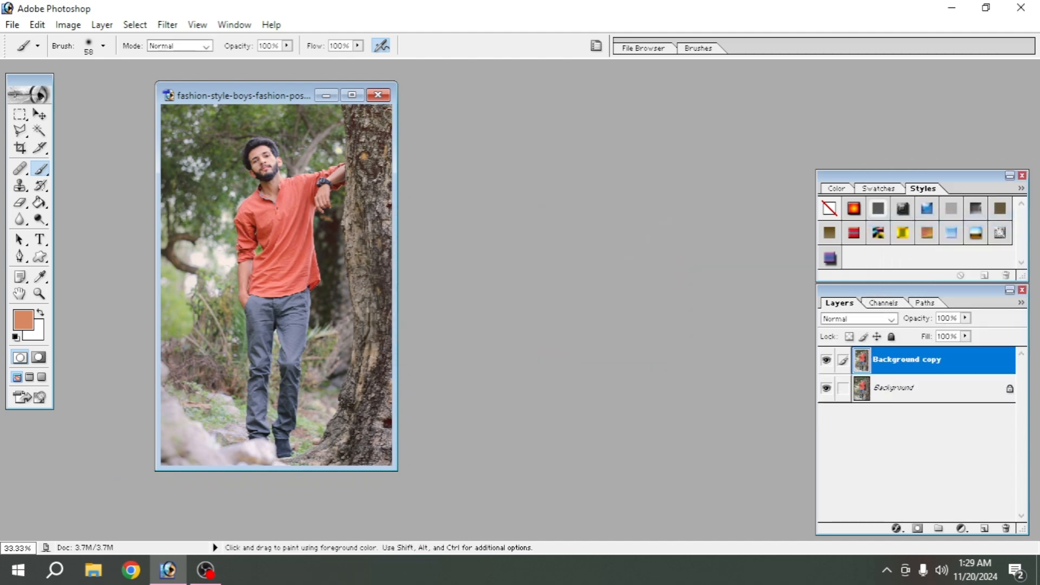
left_click(352, 95)
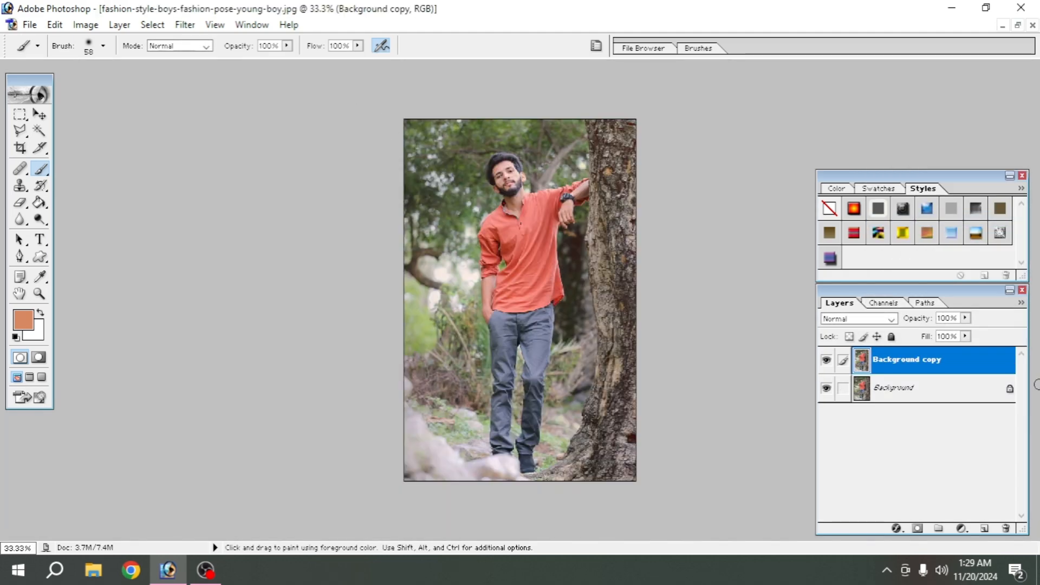
- Add a Selective Color adjustment layer with Black at +30% for Blacks and +31% for Neutrals
left_click(961, 529)
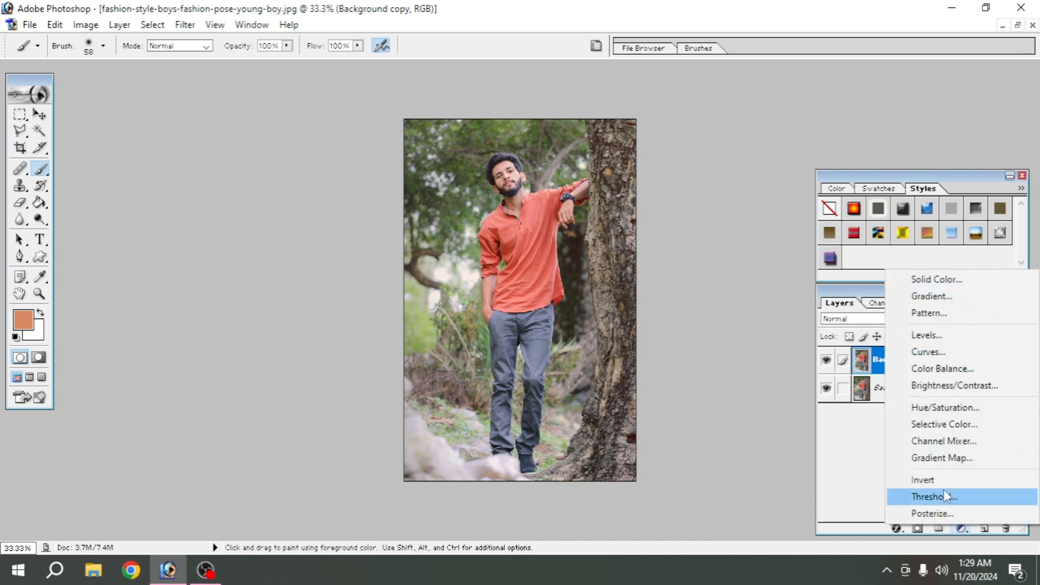
left_click(929, 427)
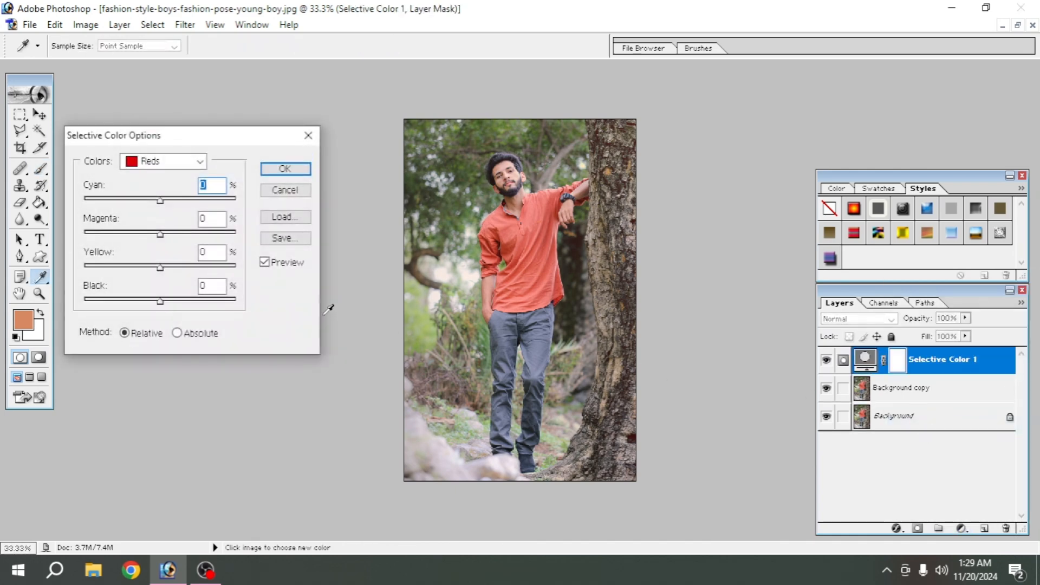
left_click(162, 162)
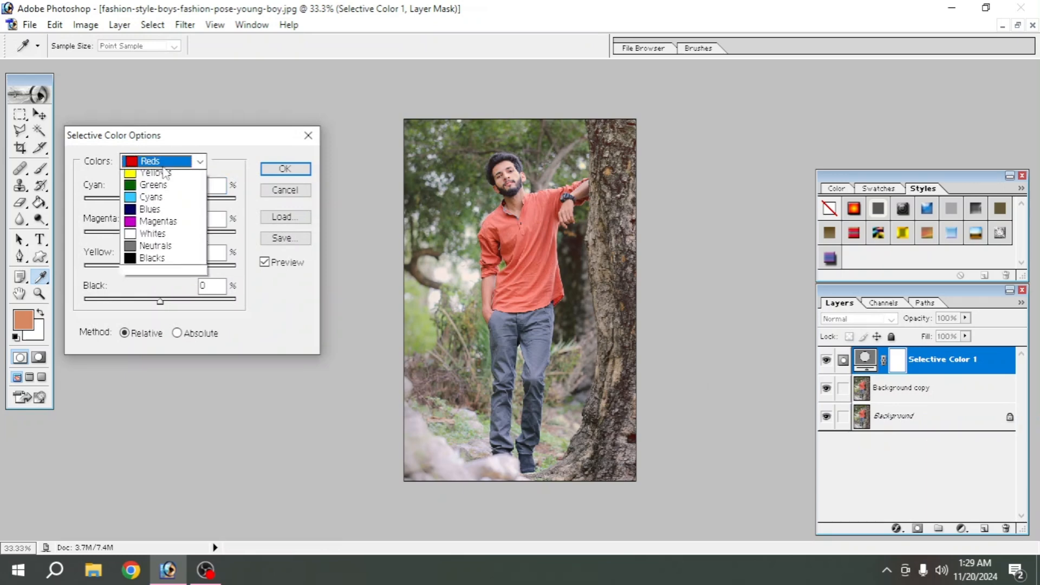
left_click(152, 258)
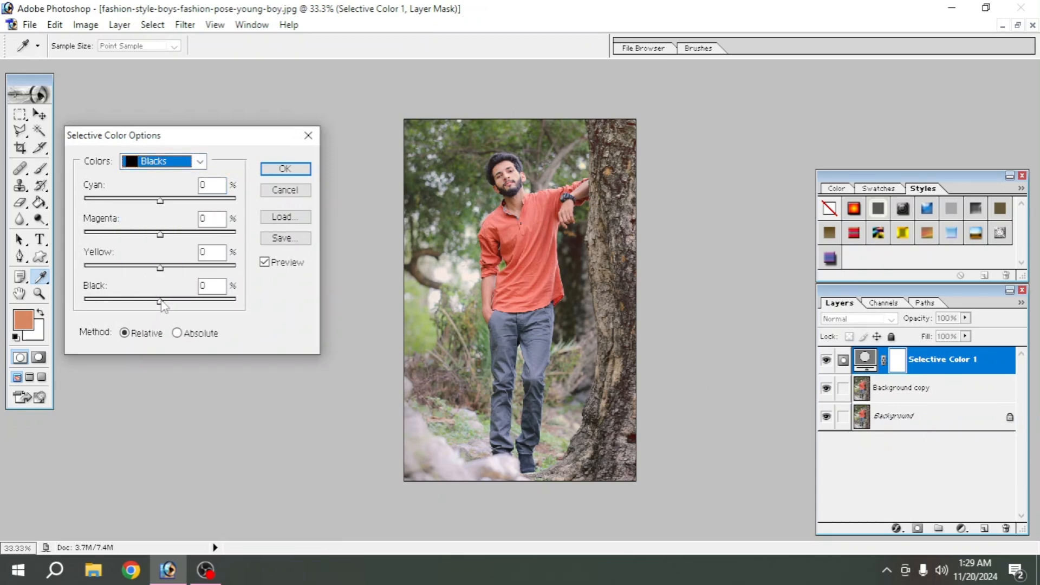
left_click_drag(161, 302, 183, 304)
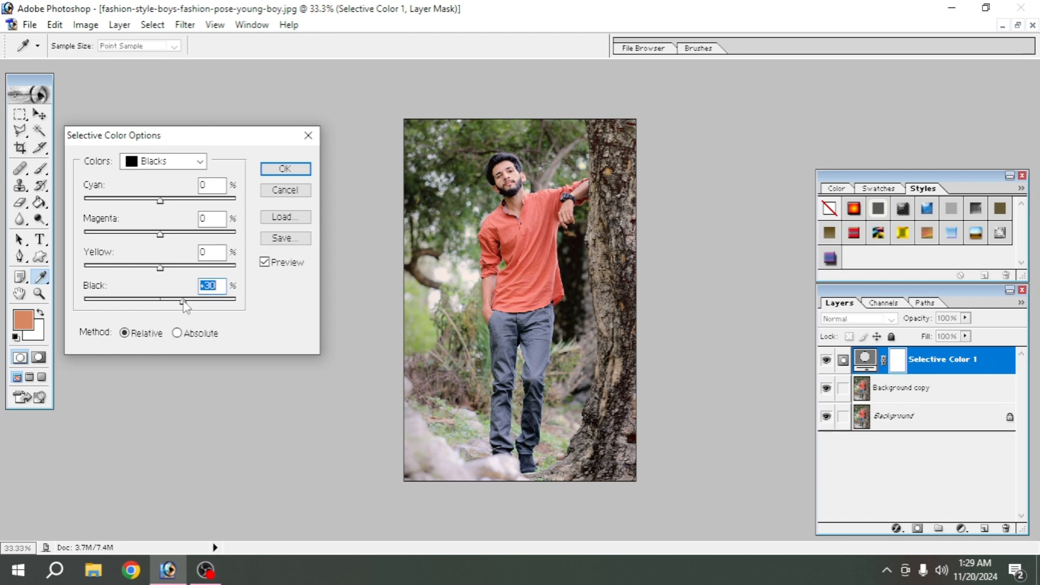
left_click(198, 161)
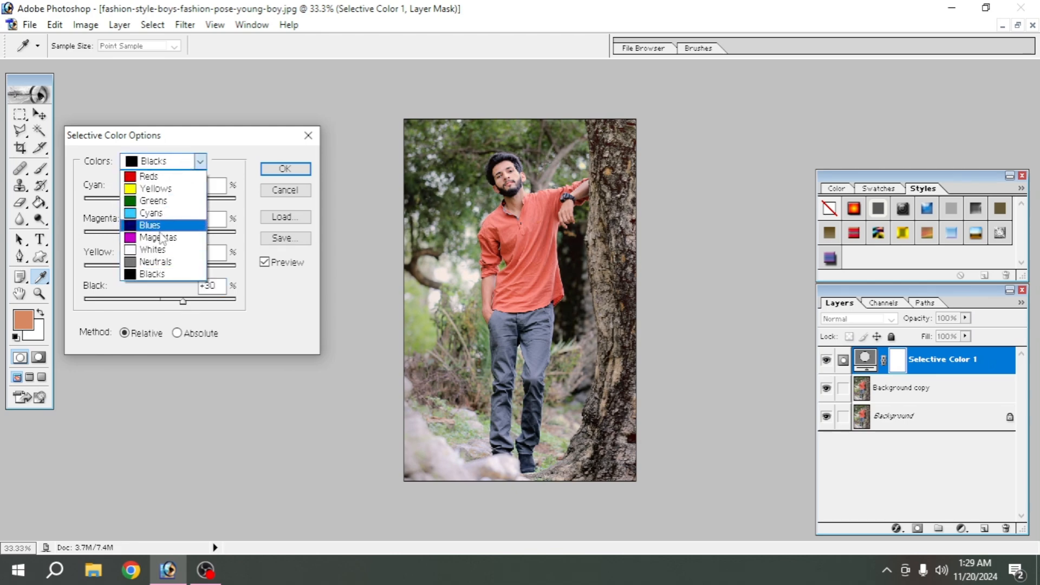
left_click(155, 262)
left_click_drag(161, 301, 183, 305)
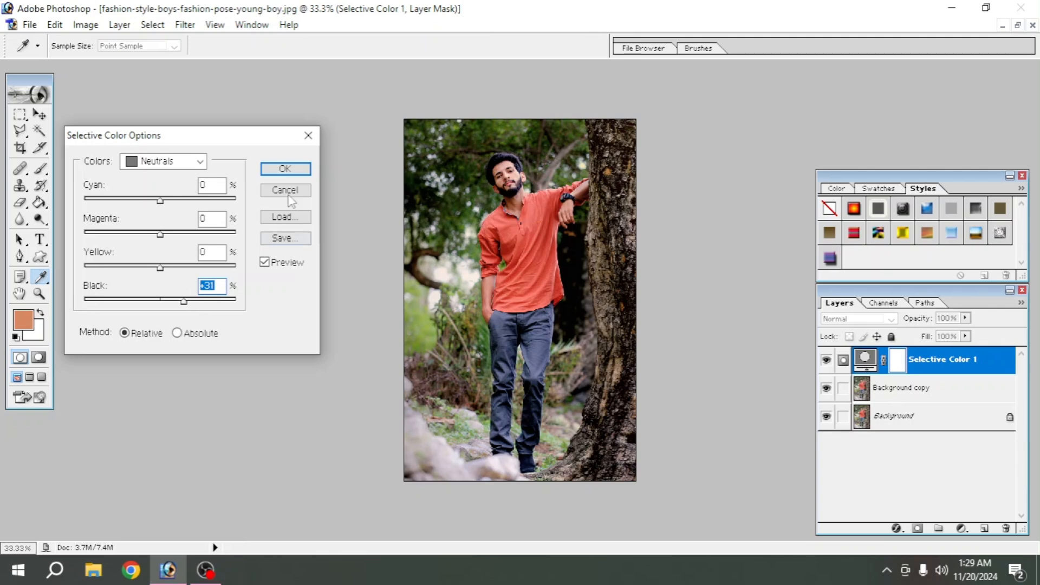
left_click(286, 168)
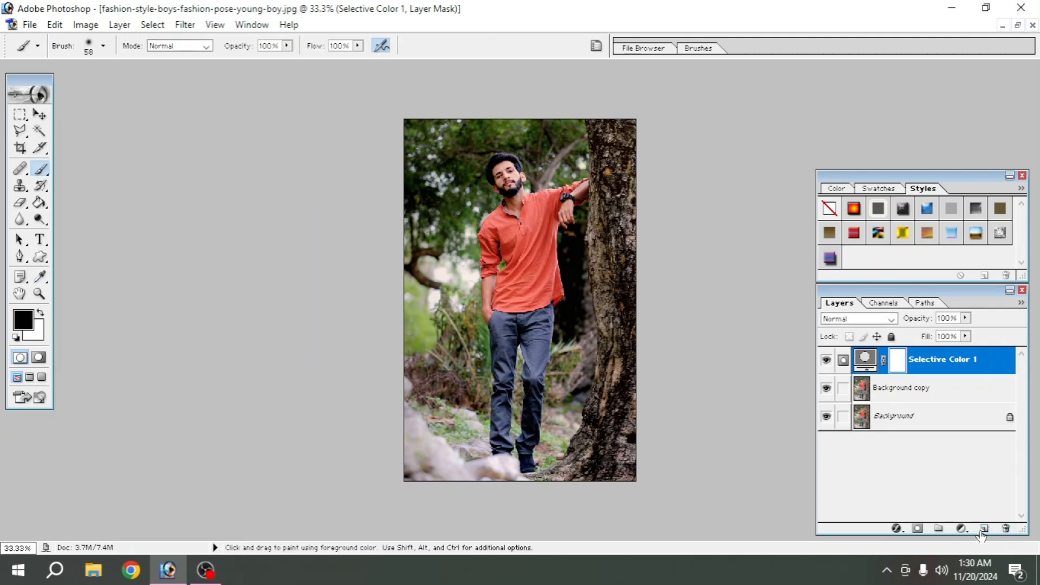
- Add a Hue/Saturation adjustment layer and set the Greens saturation to -100
left_click(962, 528)
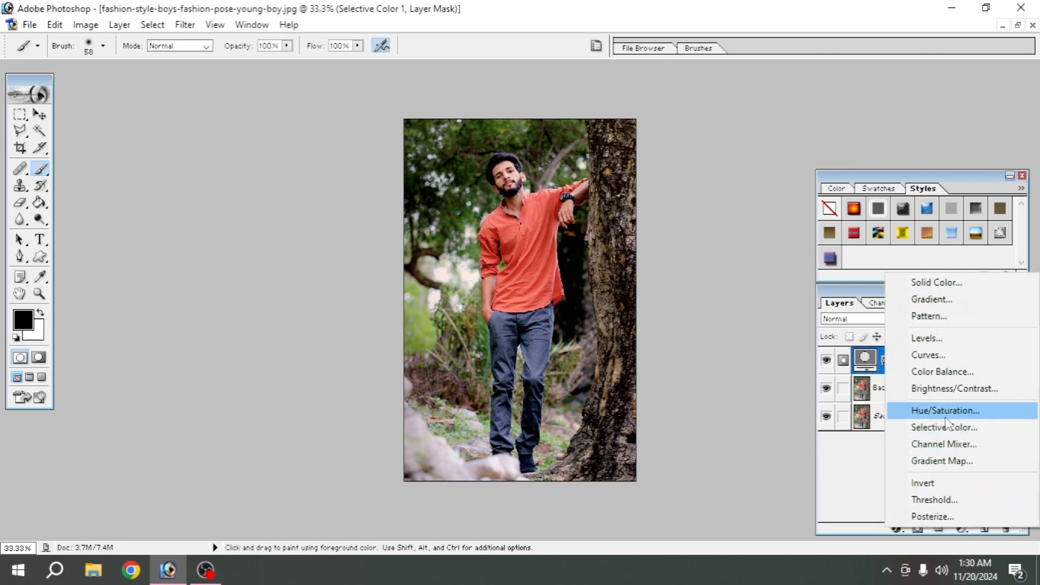
left_click(945, 410)
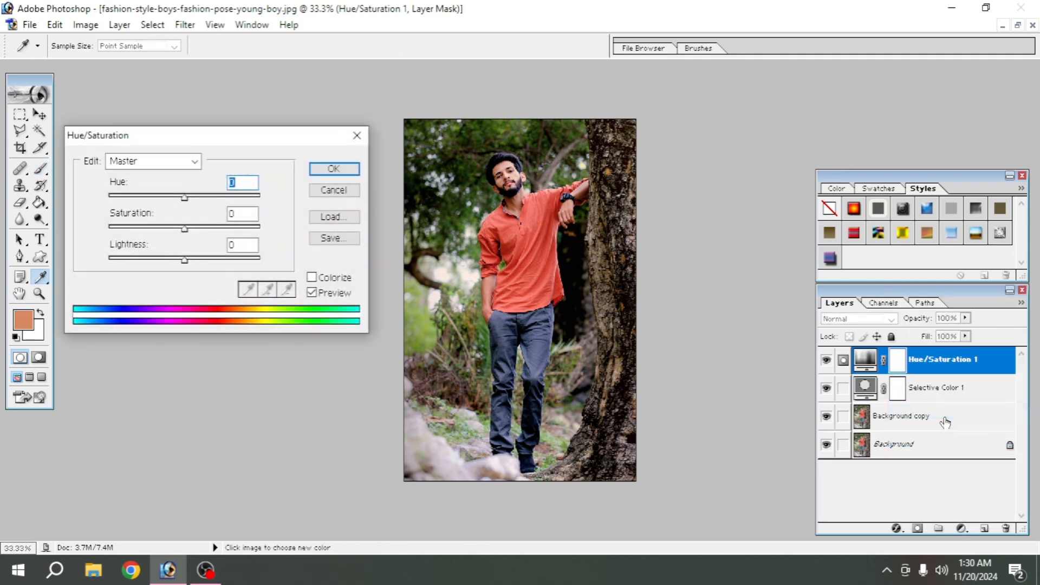
left_click(153, 162)
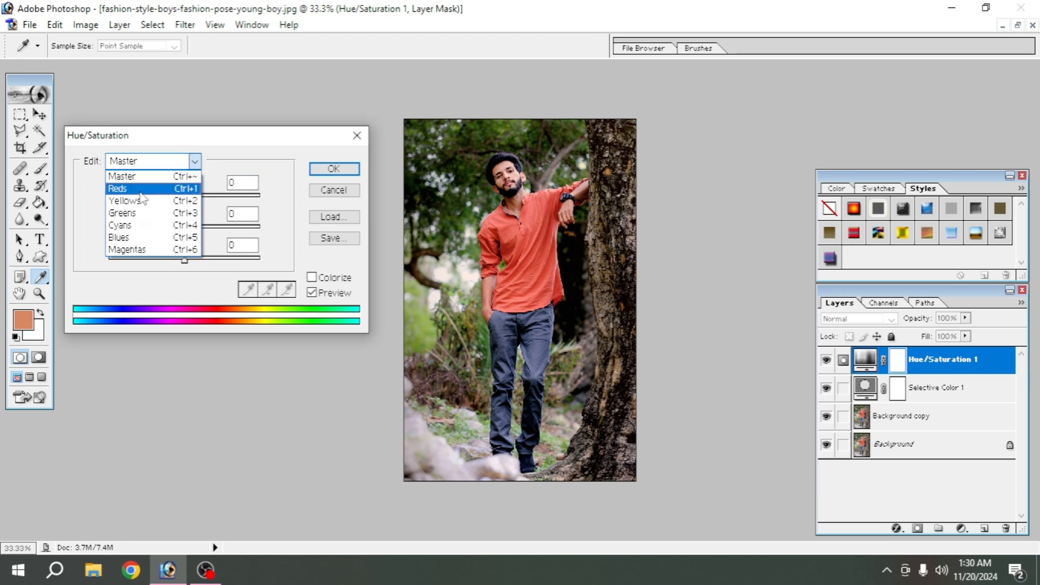
left_click(133, 212)
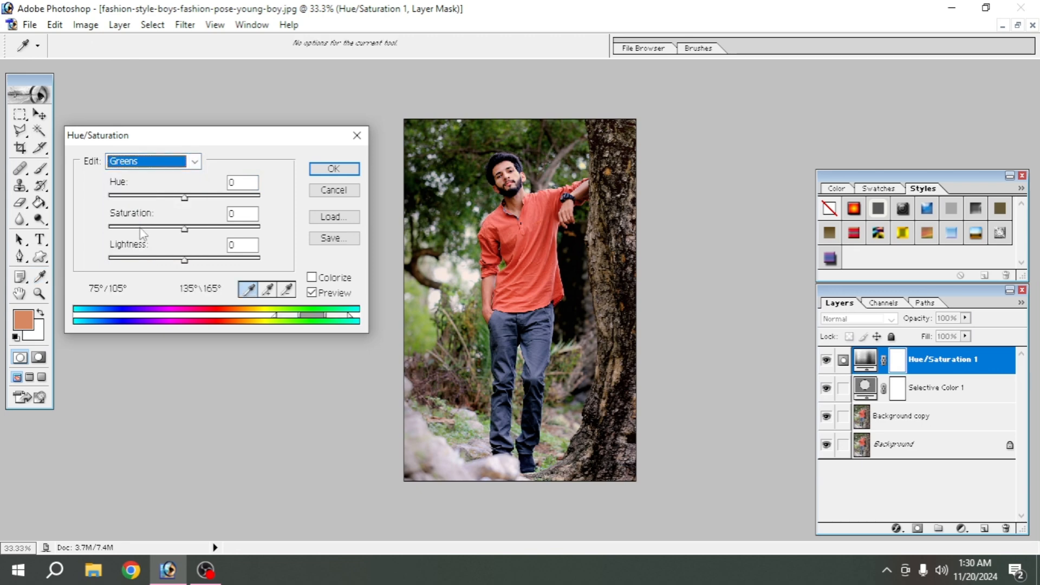
left_click_drag(184, 228, 106, 232)
- Set the Yellows and Cyans saturation to -100 and apply the Hue/Saturation adjustment
left_click(148, 166)
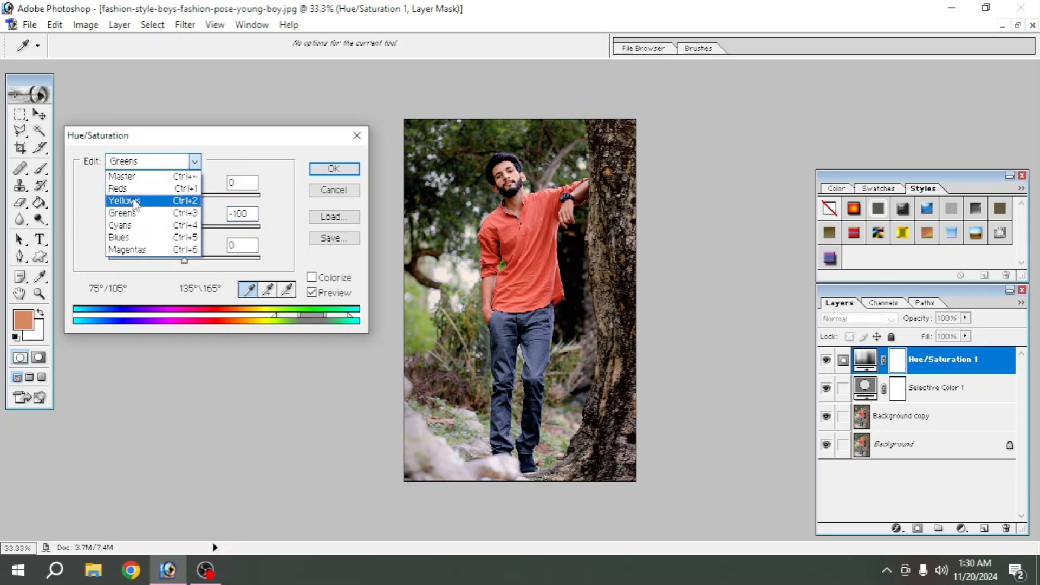
left_click(134, 202)
left_click_drag(184, 229, 101, 235)
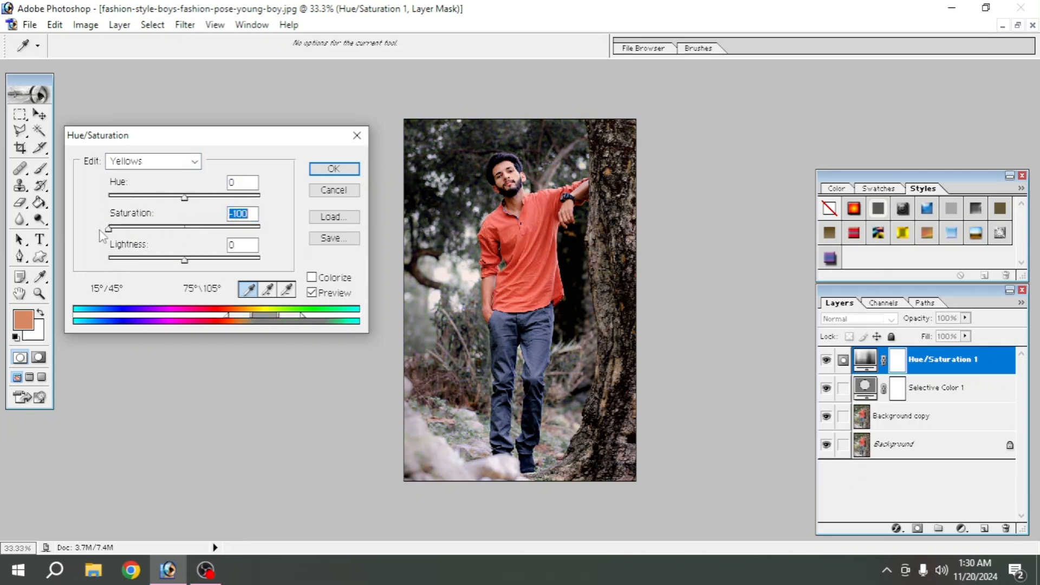
left_click(155, 166)
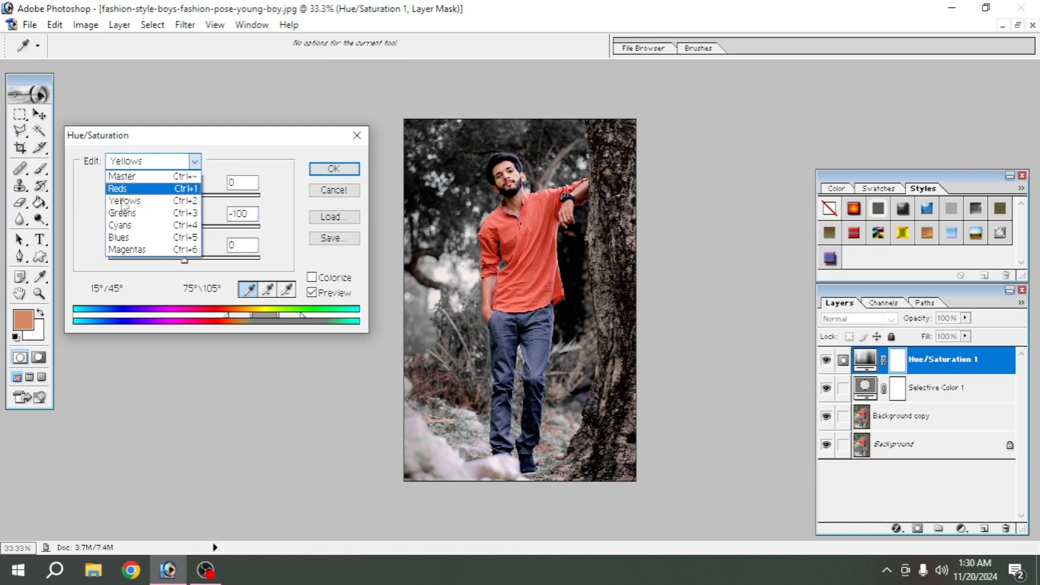
left_click(122, 225)
left_click_drag(185, 228, 101, 235)
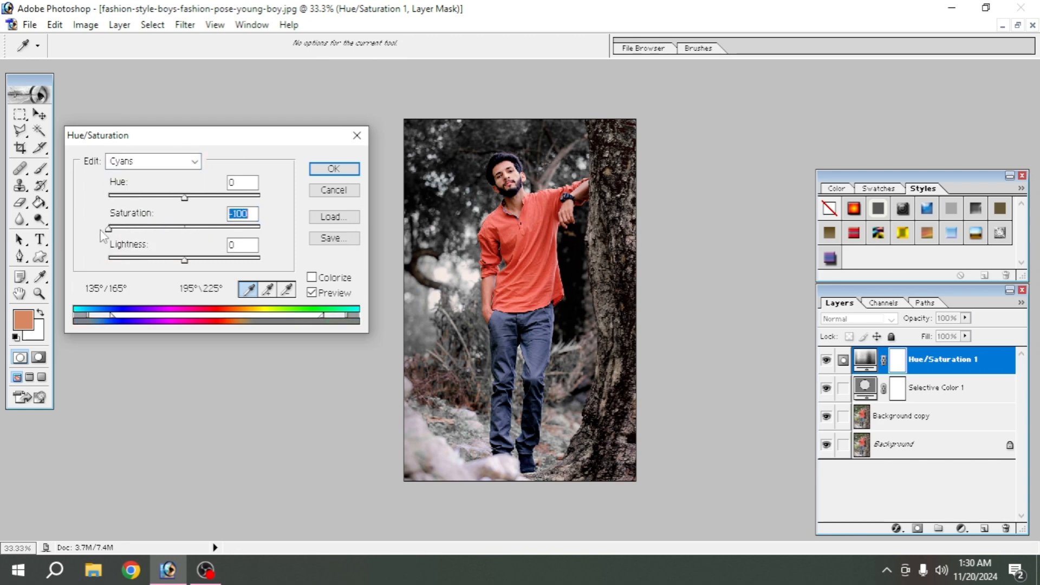
left_click(333, 169)
key("b")
key("d")
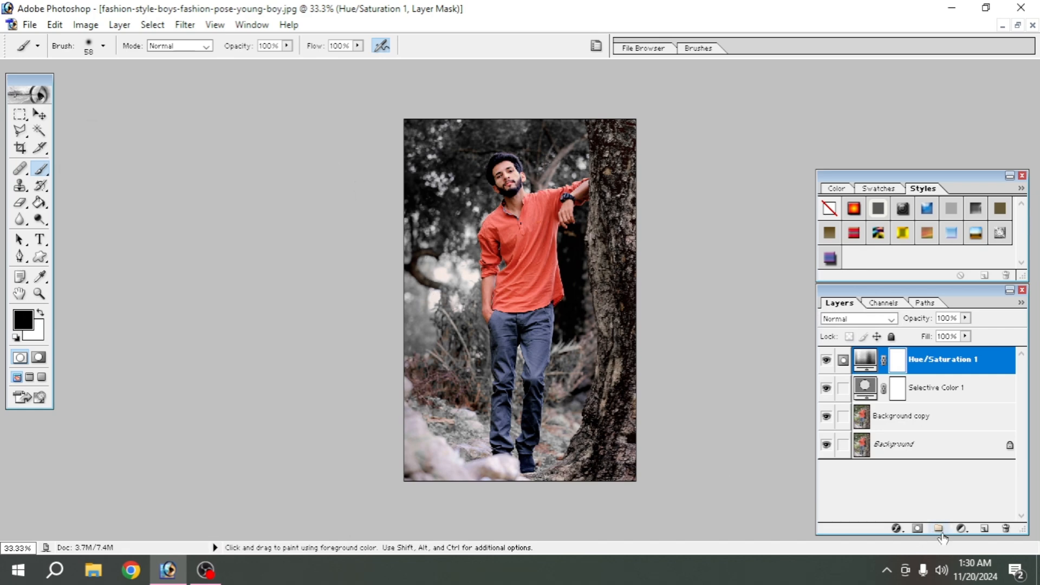
- Add a second Selective Color adjustment layer with Reds at Cyan -100%, Magenta +25% and Yellow +100%
left_click(959, 530)
left_click(936, 423)
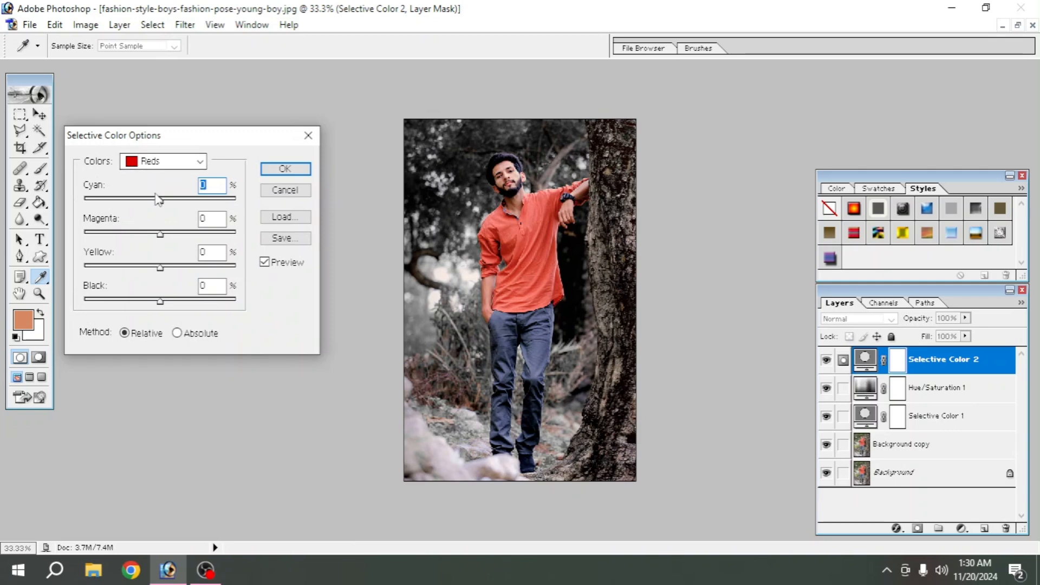
left_click_drag(159, 199, 84, 201)
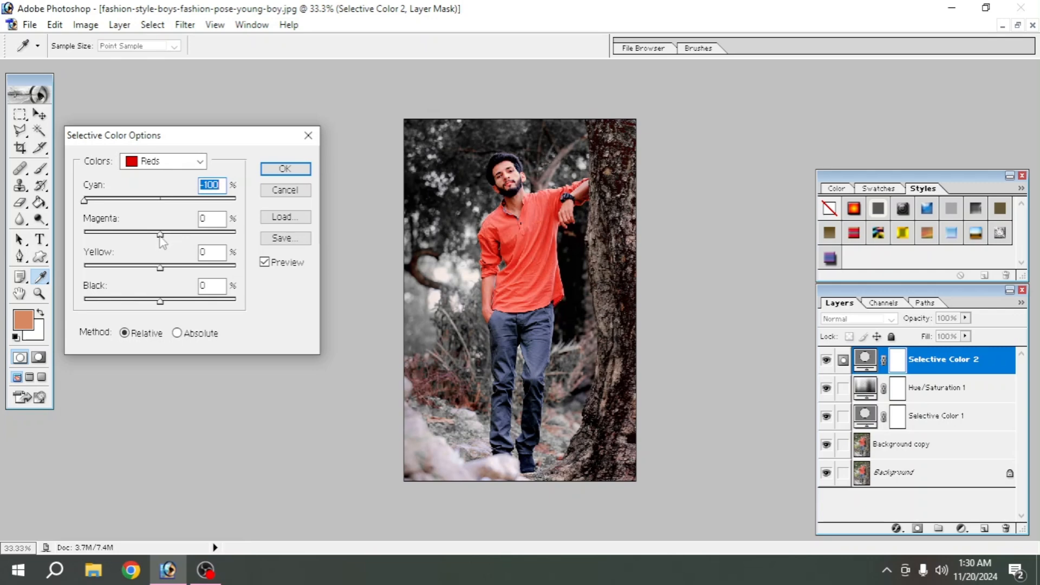
left_click_drag(160, 237, 183, 240)
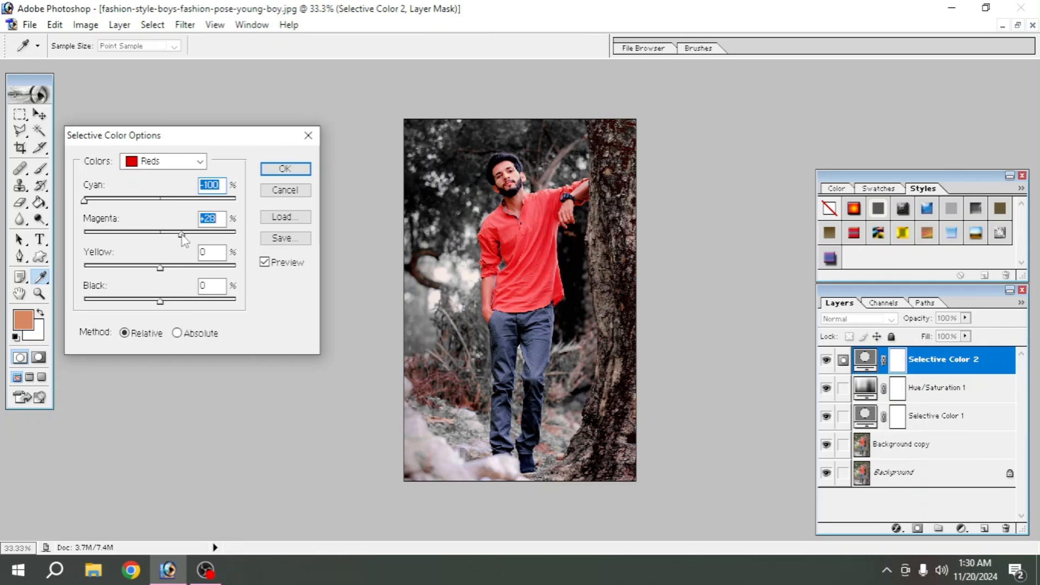
key("Return")
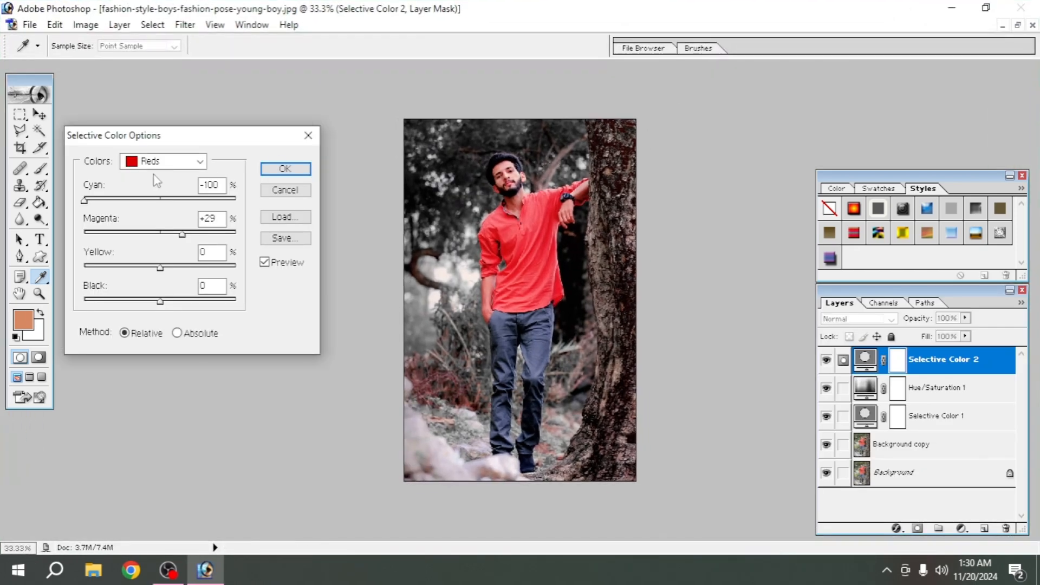
left_click_drag(187, 233, 183, 235)
left_click_drag(161, 269, 255, 272)
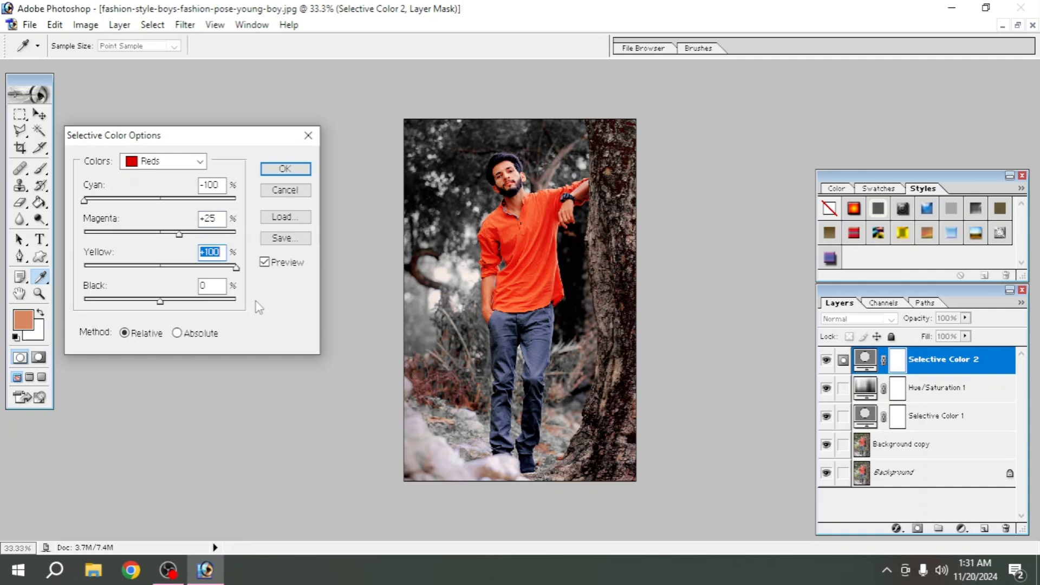
left_click(282, 168)
key("b")
key("d")
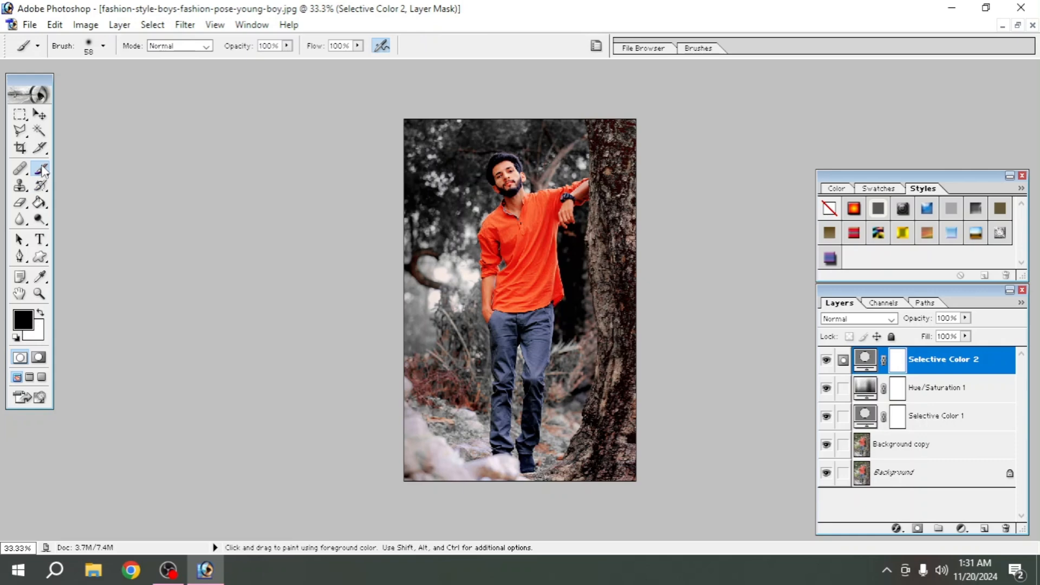
- Mask the second Selective Color adjustment off the man's face, neck and raised hand with a 62 px black brush
left_click(103, 45)
left_click_drag(61, 86, 65, 86)
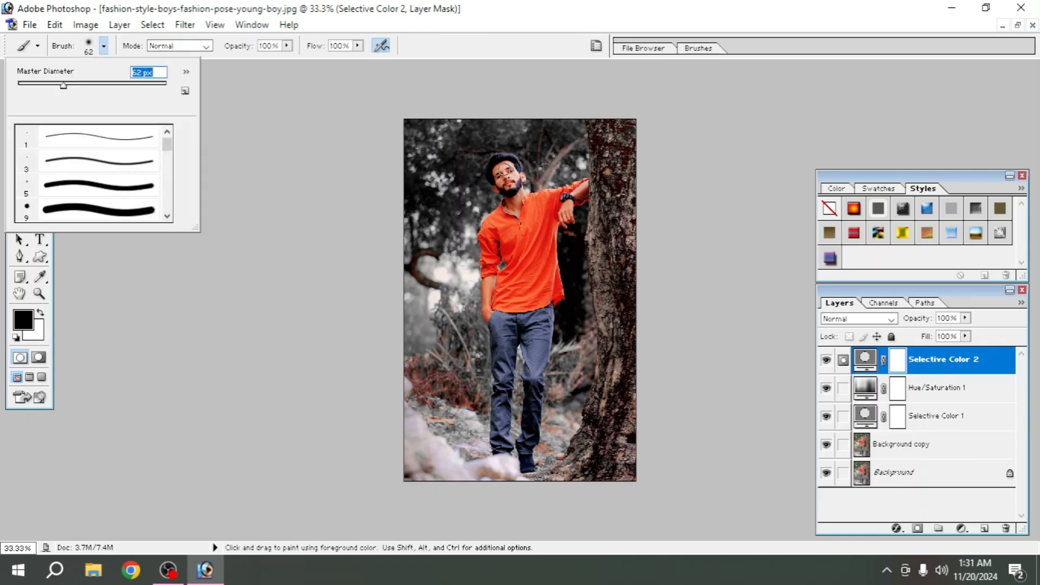
mouse_move(505, 170)
left_mouse_down()
mouse_move(495, 175)
mouse_move(498, 183)
mouse_move(511, 173)
mouse_move(512, 183)
mouse_move(502, 179)
mouse_move(512, 210)
mouse_move(524, 175)
mouse_move(510, 183)
mouse_move(511, 205)
left_mouse_up()
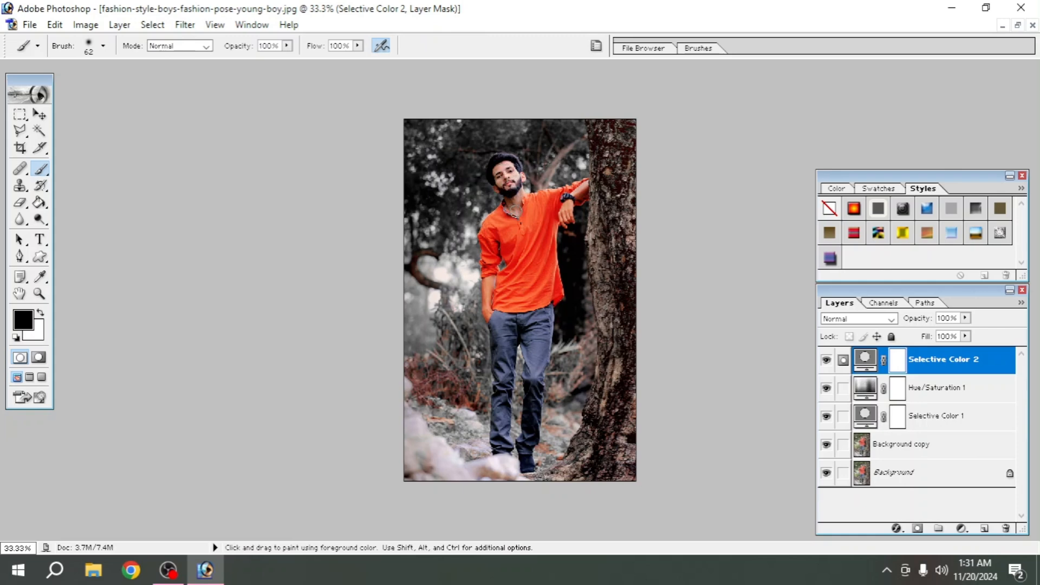
mouse_move(603, 227)
left_mouse_down()
mouse_move(566, 213)
mouse_move(588, 185)
mouse_move(568, 204)
mouse_move(563, 227)
left_mouse_up()
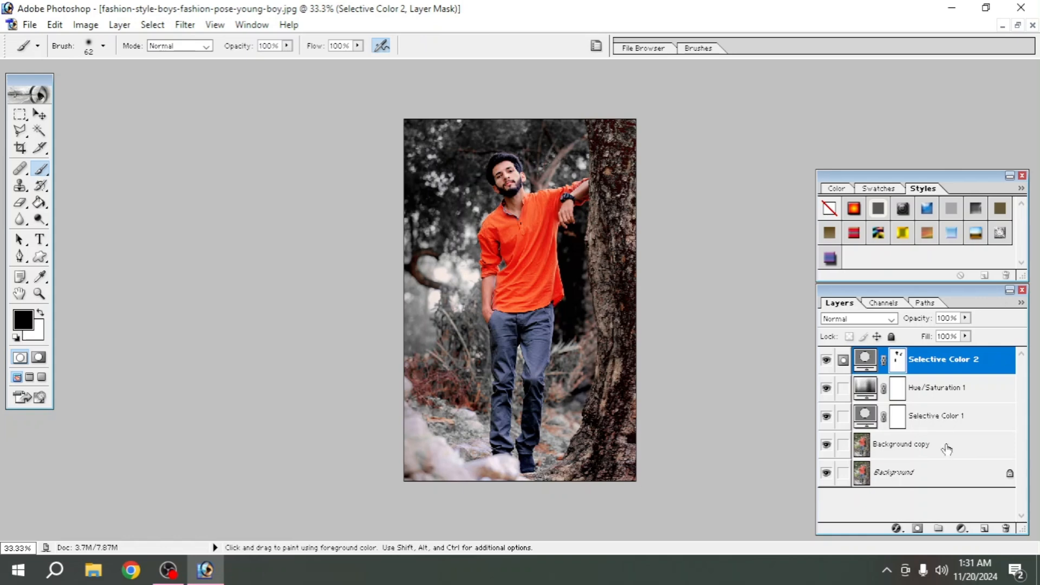
- Add a third Selective Color adjustment layer with Cyan at -100% for Reds
left_click(961, 528)
left_click(943, 429)
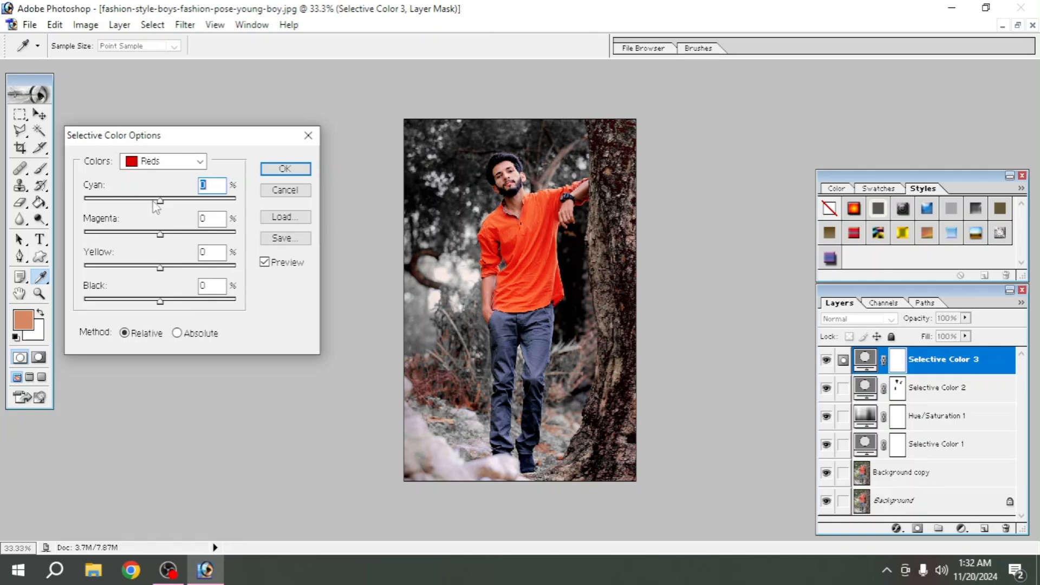
left_click_drag(163, 203, 85, 204)
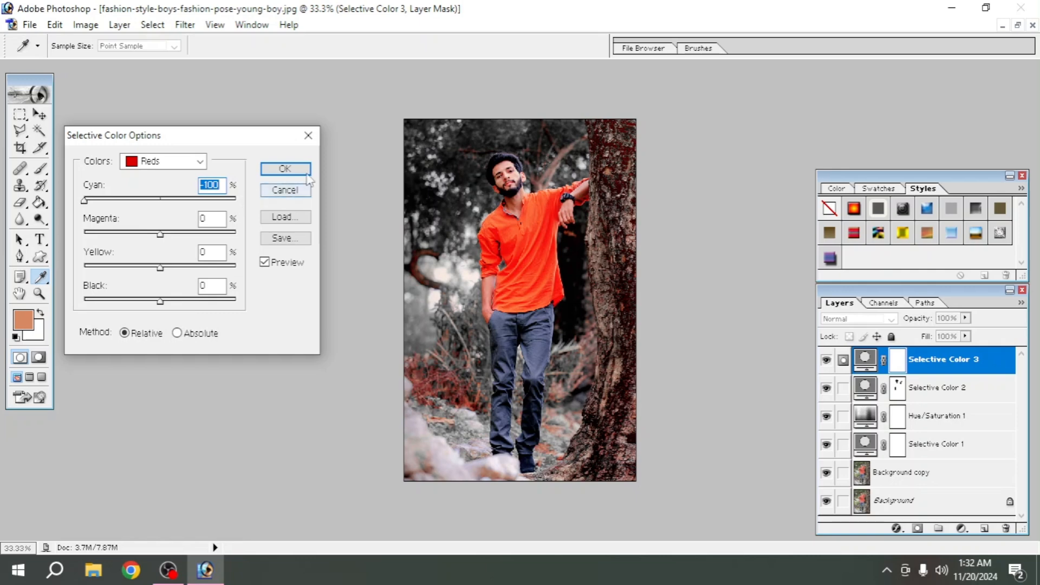
left_click(285, 168)
key("b")
key("d")
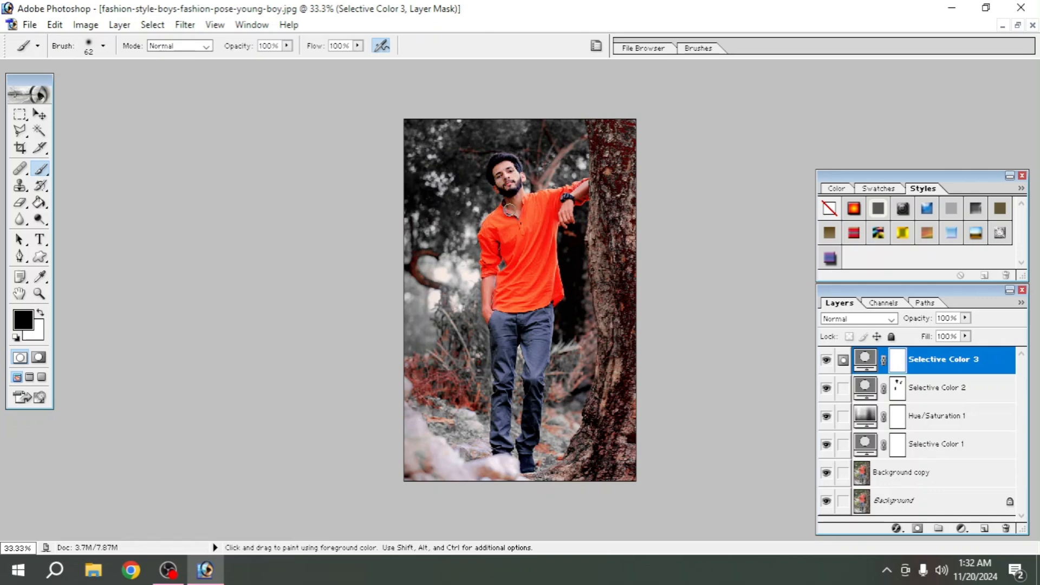
- Paint black on the third Selective Color layer's mask over the man's neck and raised hand
left_click_drag(511, 204, 513, 216)
left_click(566, 219)
left_click(603, 365)
- Add a Color Balance adjustment layer and set the Highlights color levels to -10, -16 and +52
left_click(959, 528)
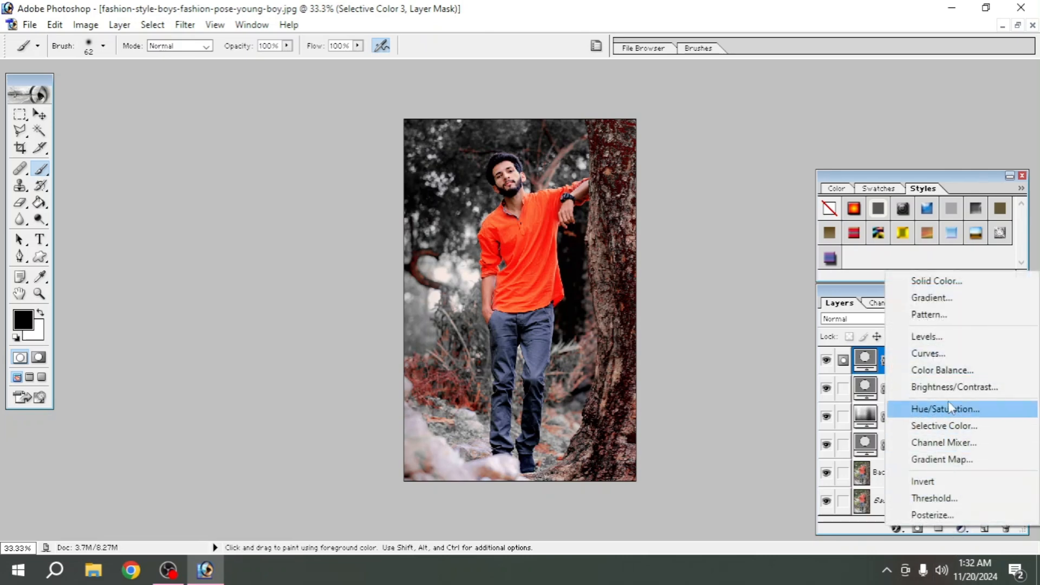
left_click(942, 370)
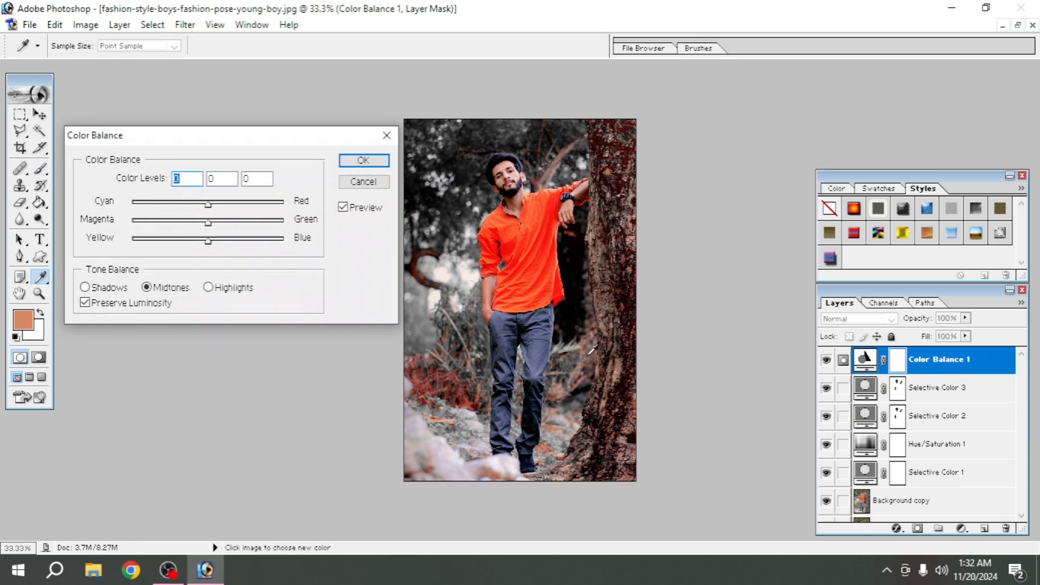
left_click(208, 287)
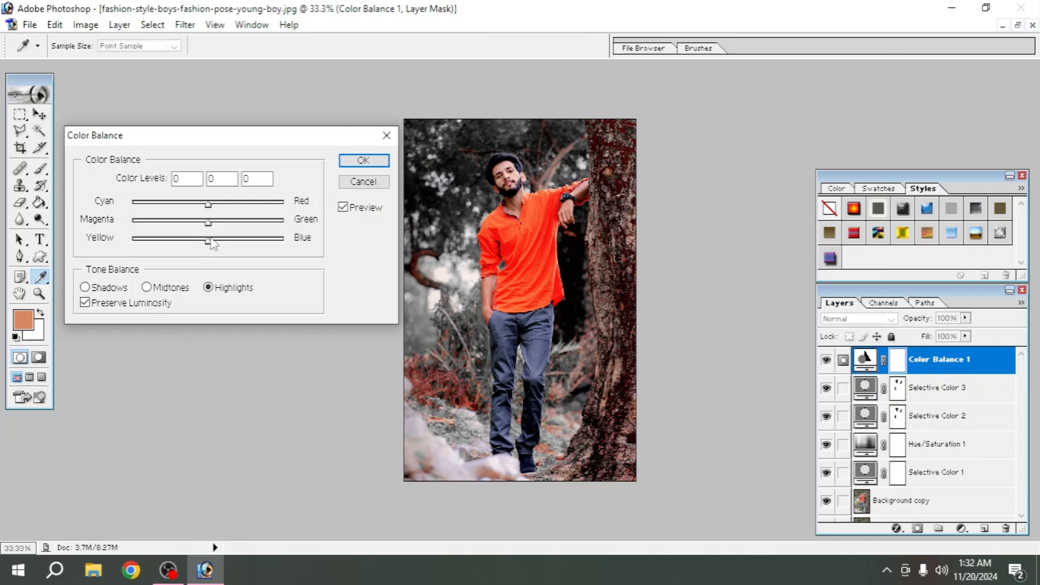
left_click_drag(211, 239, 250, 246)
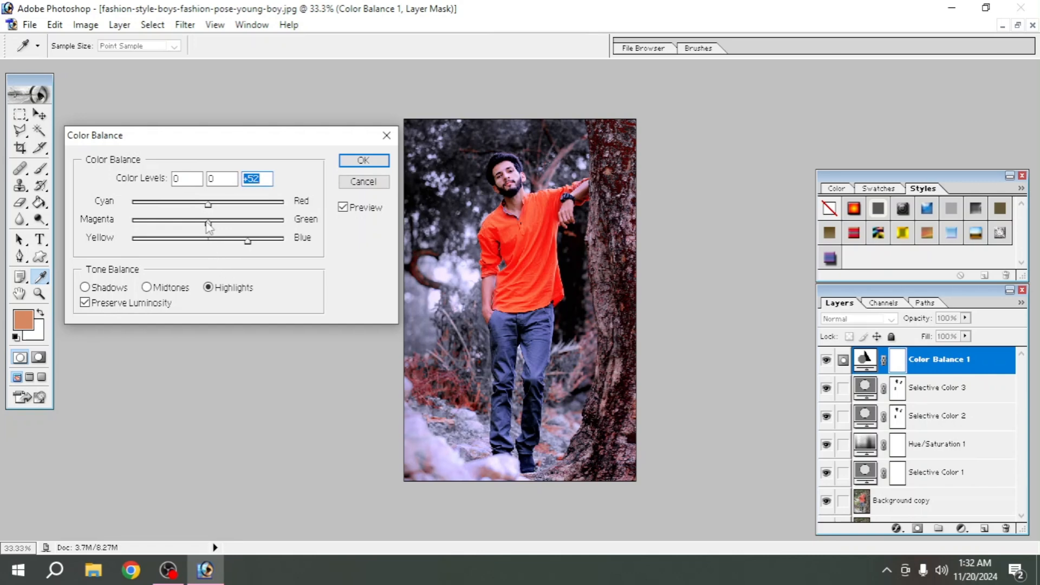
mouse_move(209, 226)
left_mouse_down()
mouse_move(196, 223)
mouse_move(203, 208)
left_mouse_up()
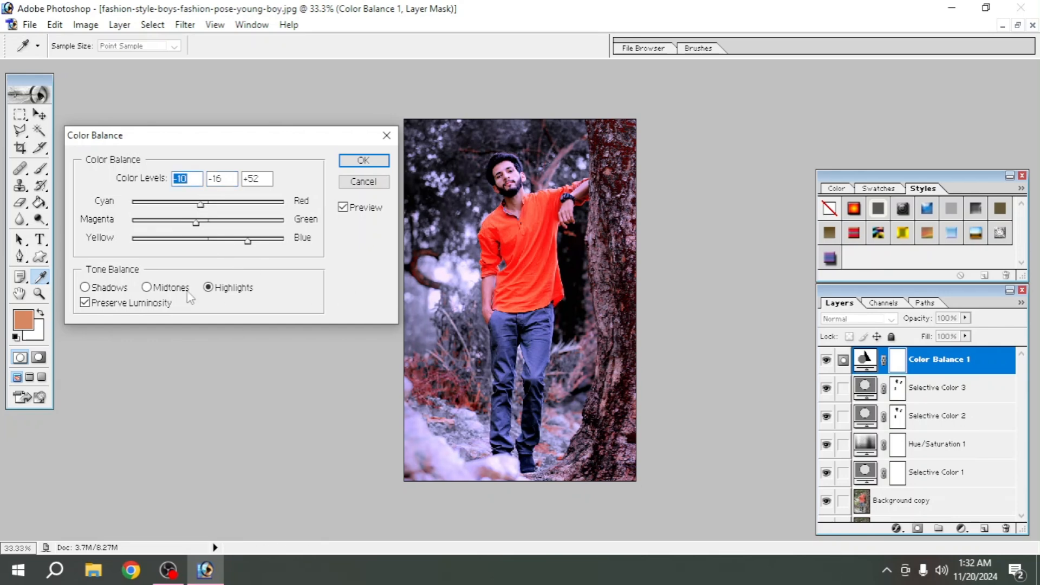
- Set the Midtones blue level to +11, shift them slightly toward magenta and cyan, and apply the Color Balance adjustment
left_click(151, 290)
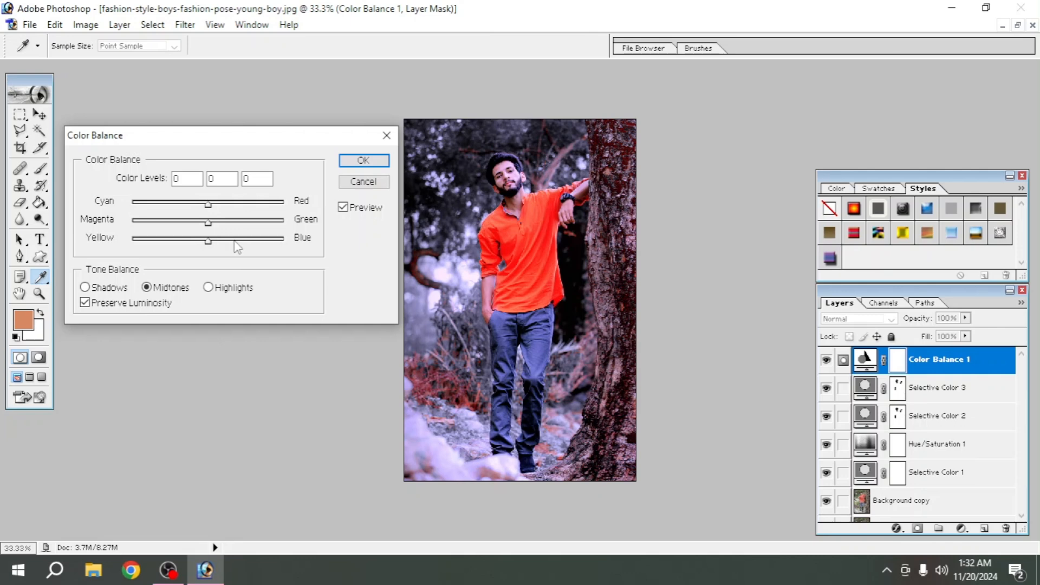
left_click_drag(209, 241, 217, 240)
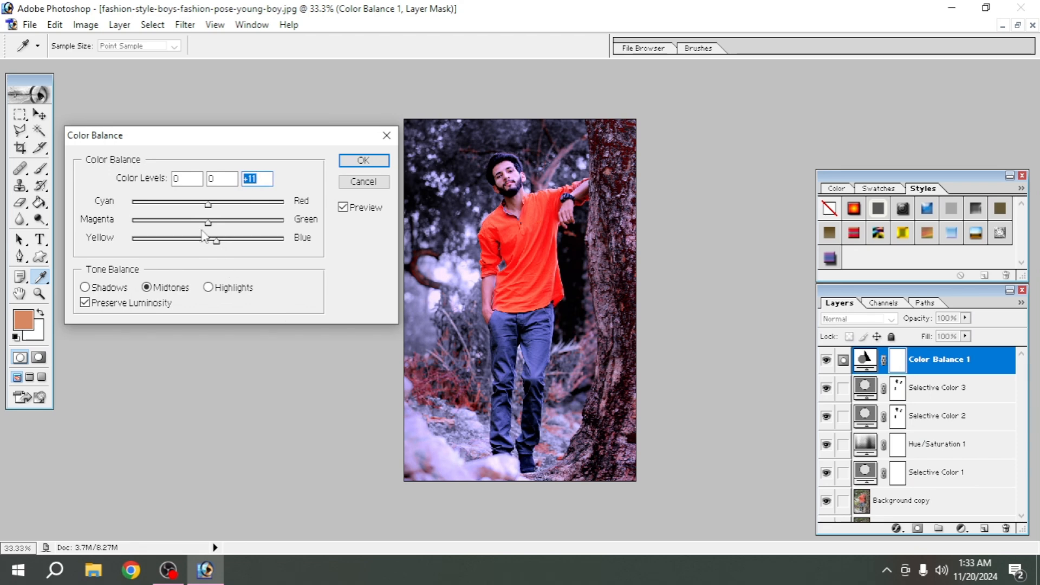
left_click_drag(208, 222, 204, 205)
left_click(351, 161)
key("b")
key("d")
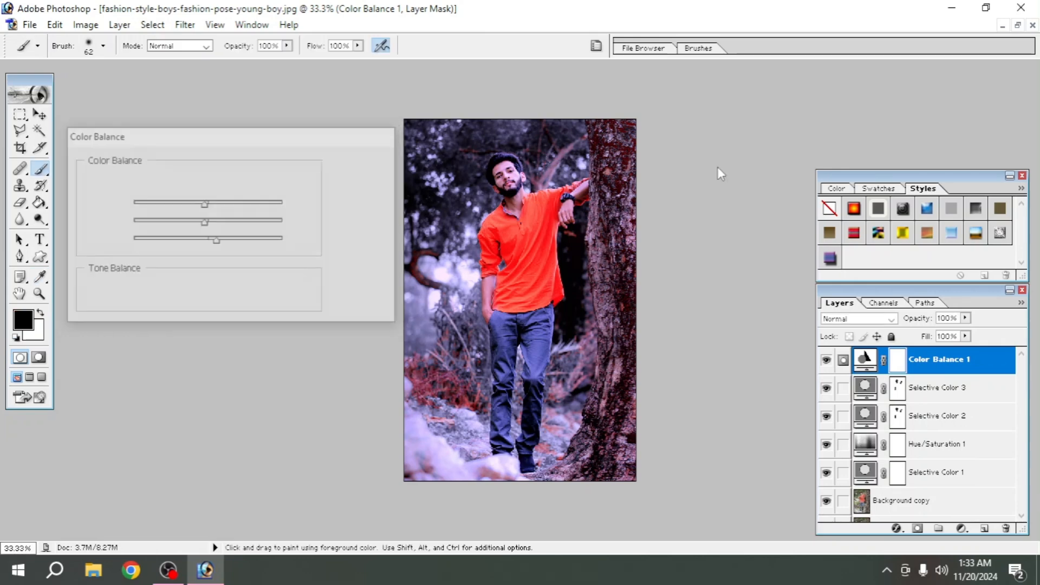